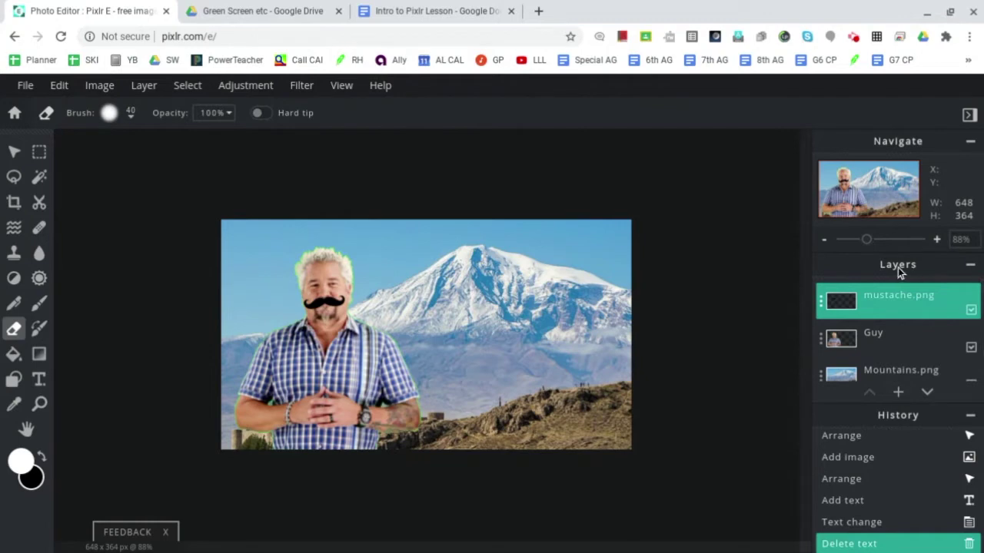
# - Add a new text layer over the photo and clear its placeholder text
pyautogui.click(900, 394)
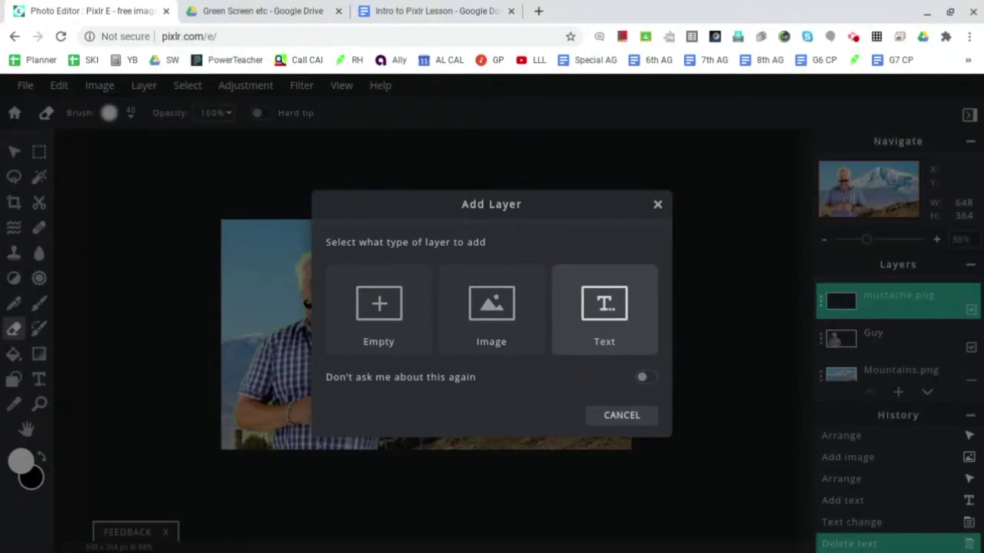
pyautogui.click(607, 329)
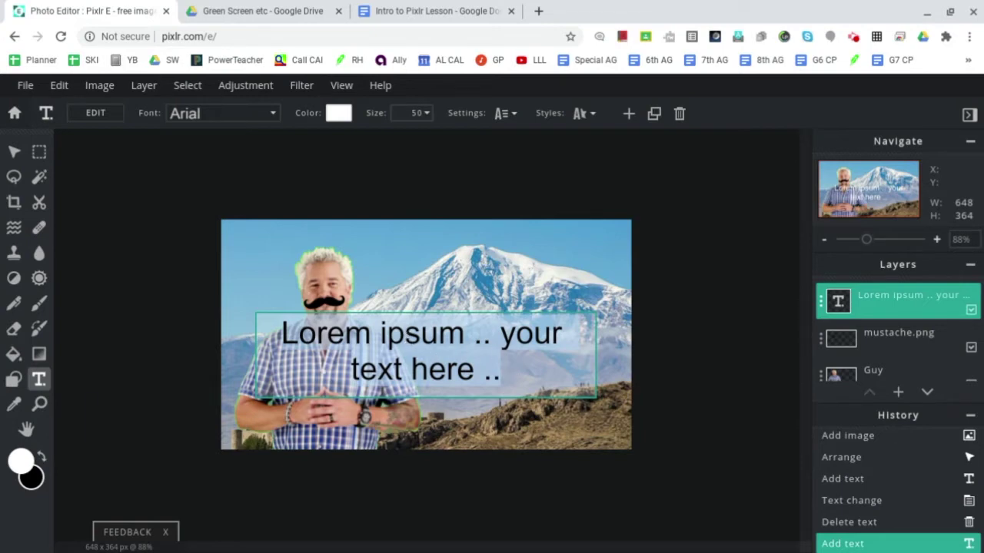
pyautogui.press('BackSpace')
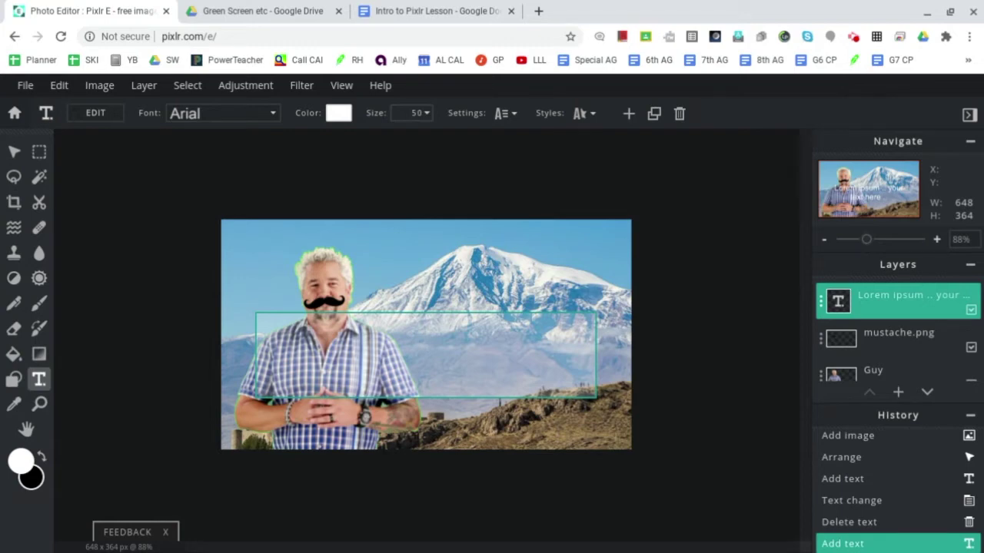
# - Type the caption 'Greetings from North Conway' and commit the text
pyautogui.write('Greetings from')
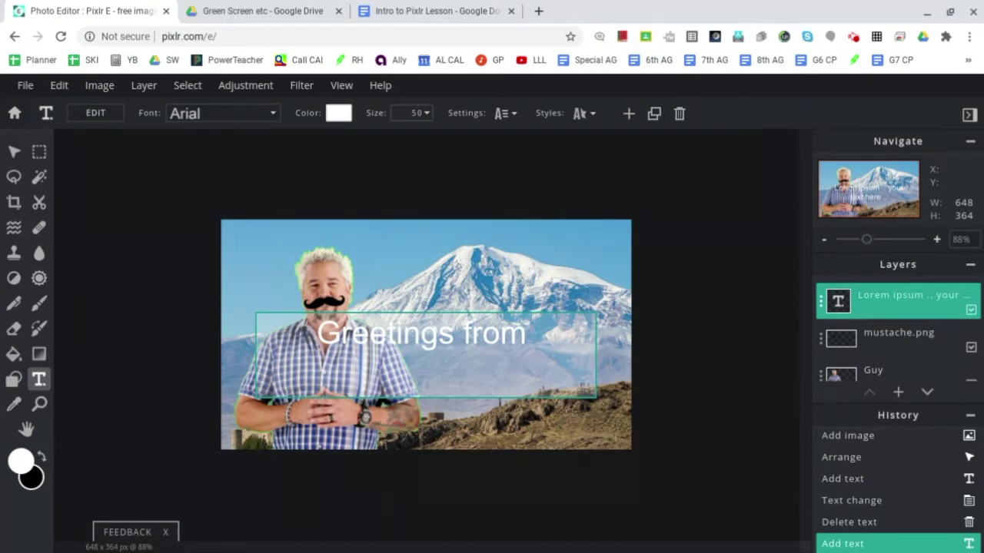
pyautogui.write('Nor')
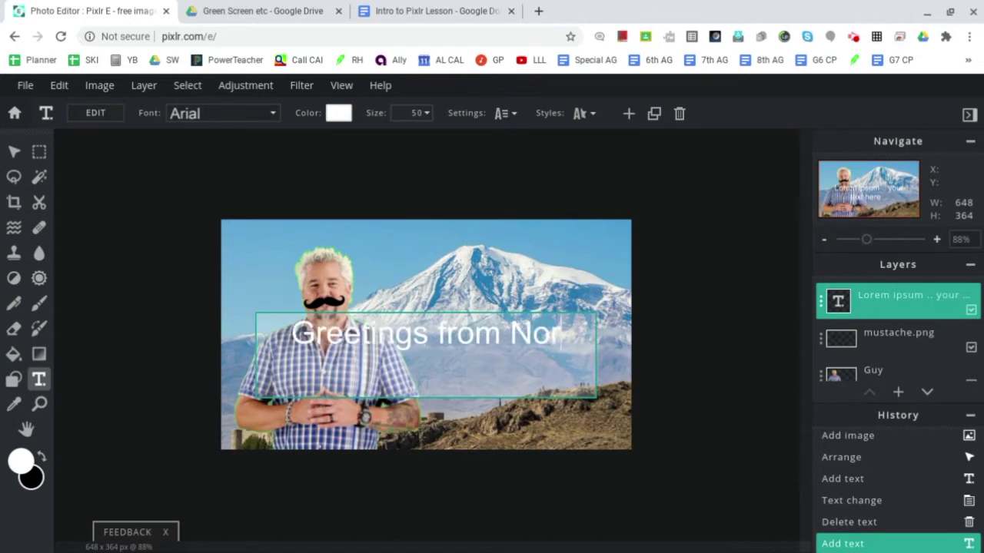
pyautogui.write('th Conway')
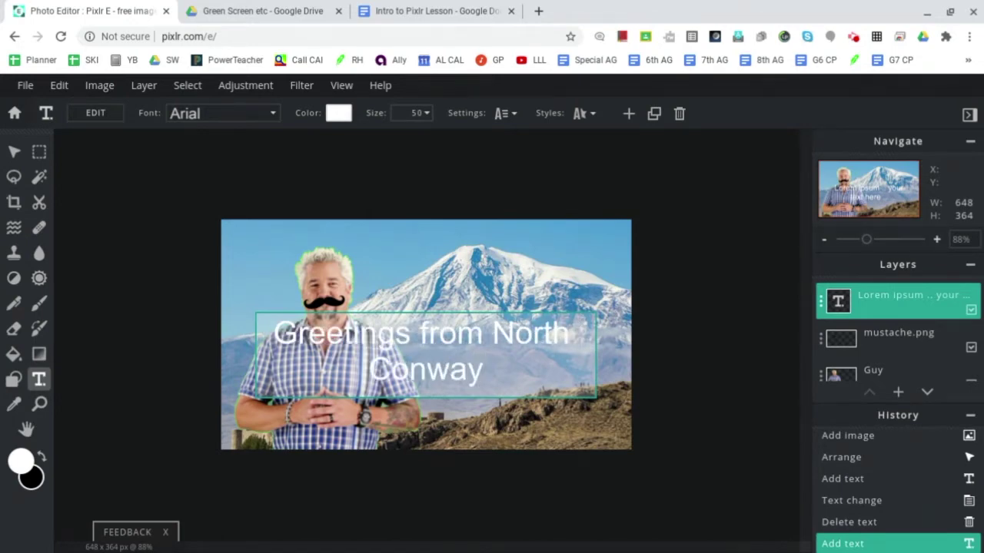
pyautogui.click(694, 310)
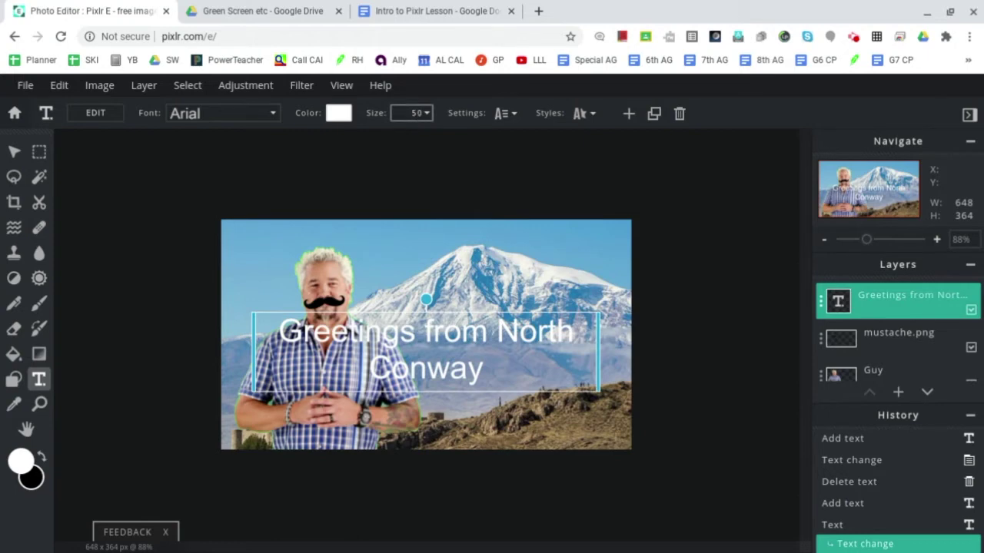
# - Set the text size to 50, move the caption onto the mountain, and tilt it clockwise
pyautogui.click(416, 115)
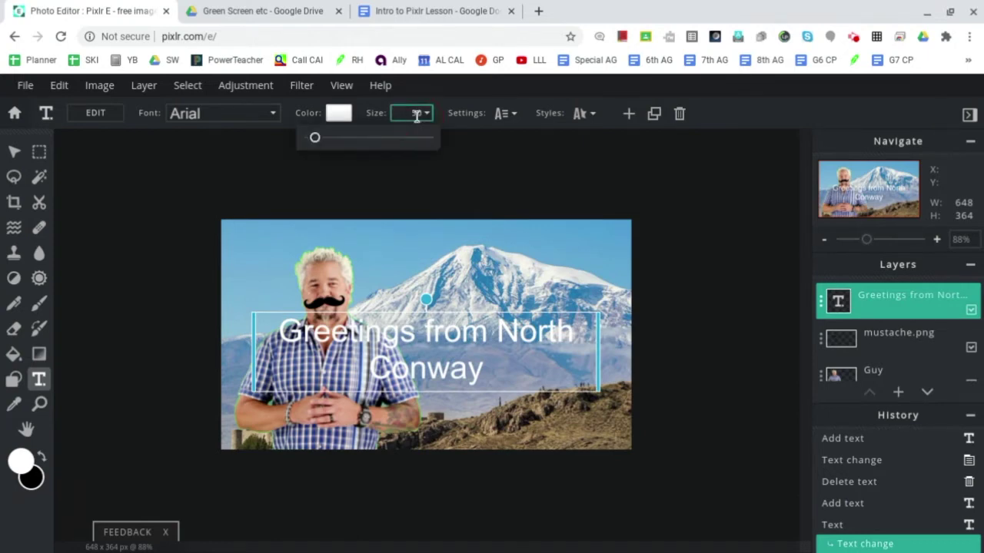
pyautogui.doubleClick(416, 114)
pyautogui.write('50')
pyautogui.click(491, 367)
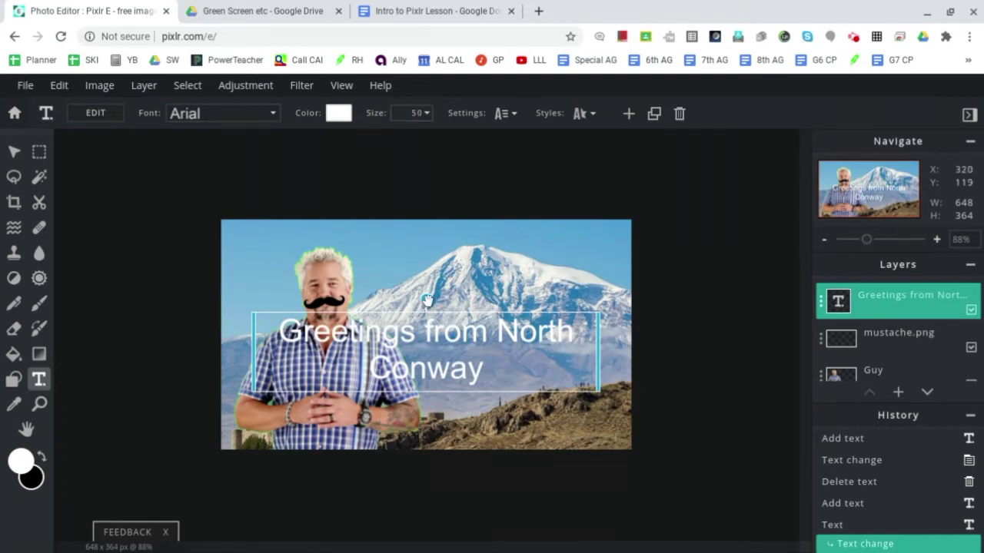
pyautogui.moveTo(451, 336); pyautogui.dragTo(499, 275)
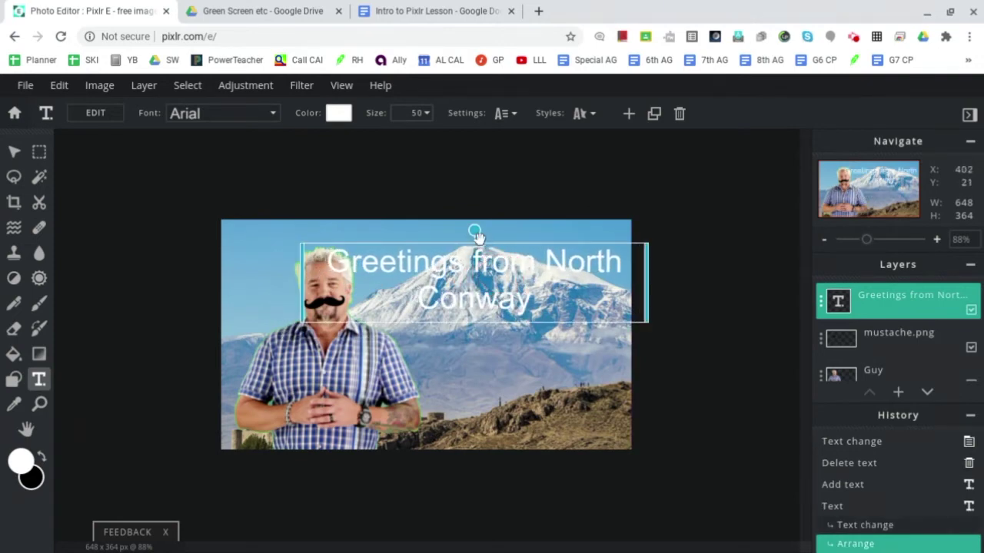
pyautogui.moveTo(474, 227); pyautogui.dragTo(492, 272)
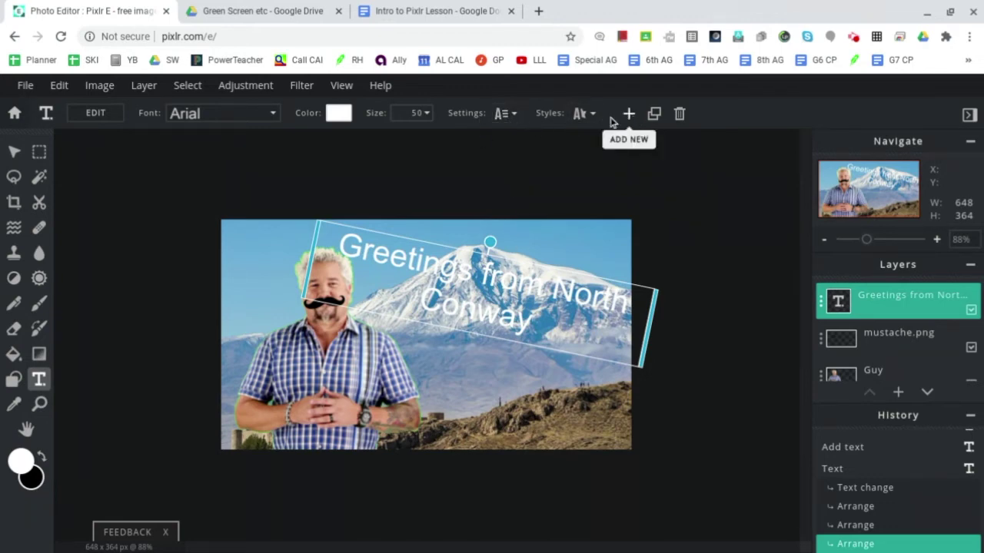
# - Turn on an outline for the caption and set its colour to black
pyautogui.click(581, 115)
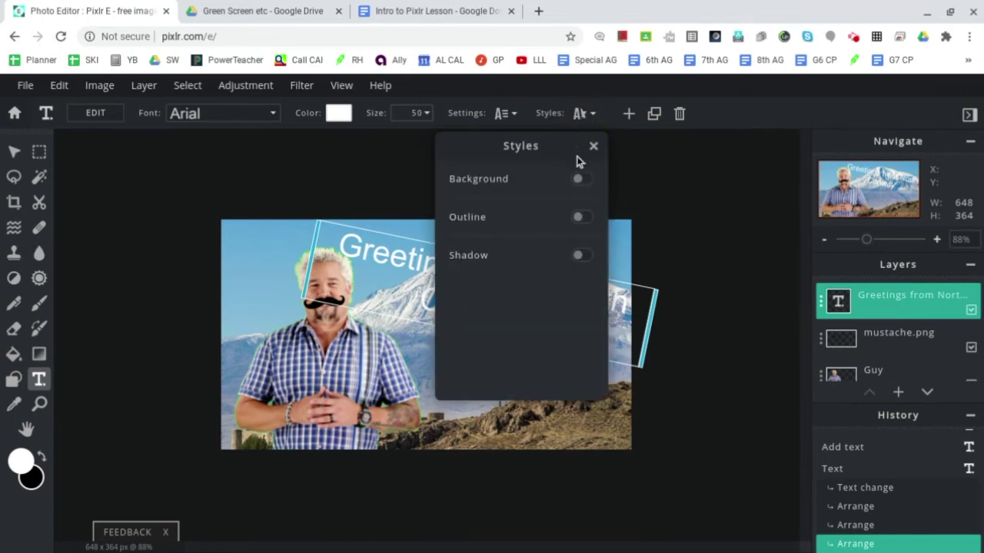
pyautogui.click(581, 219)
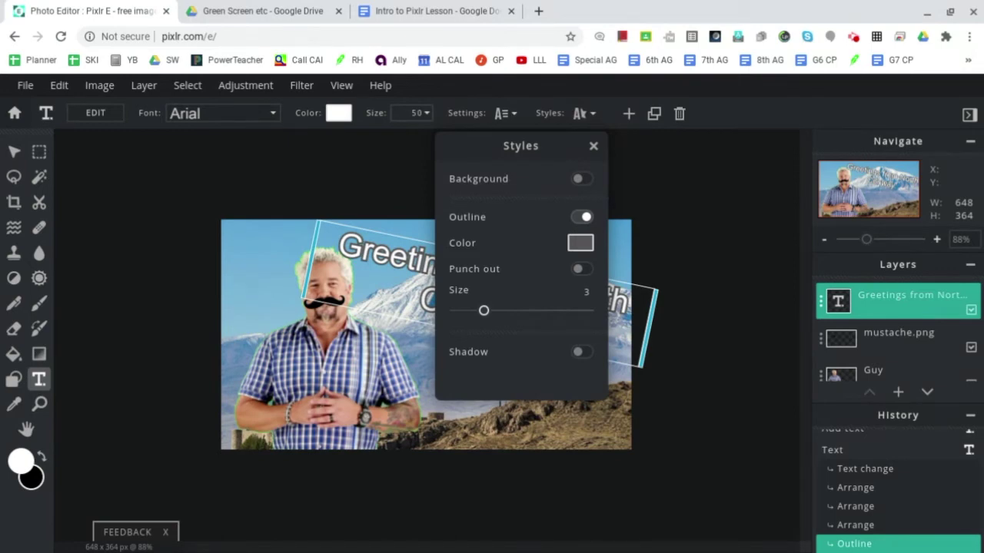
pyautogui.click(580, 244)
pyautogui.moveTo(445, 313); pyautogui.dragTo(517, 414)
pyautogui.moveTo(440, 311); pyautogui.dragTo(558, 419)
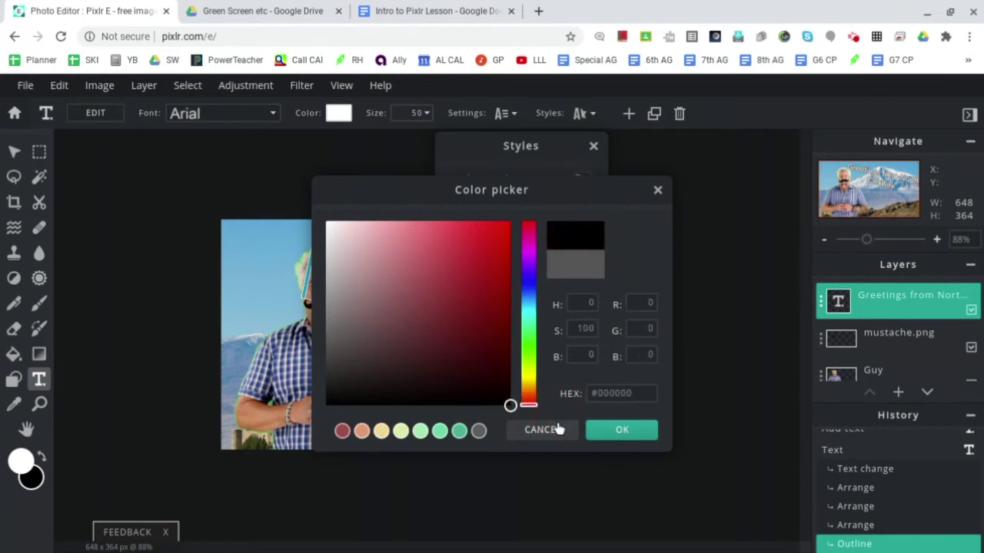
pyautogui.click(554, 429)
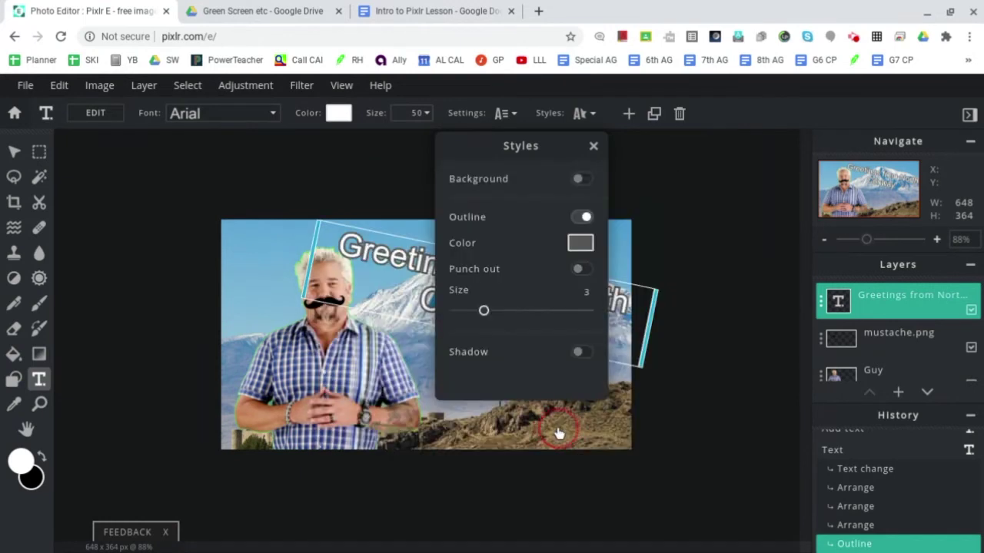
pyautogui.click(582, 243)
pyautogui.moveTo(447, 281); pyautogui.dragTo(531, 419)
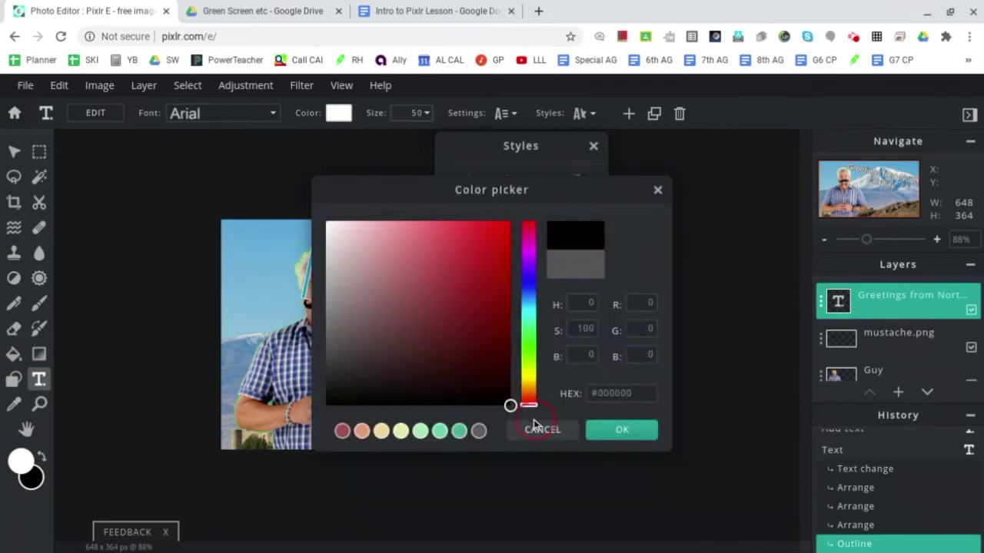
pyautogui.click(647, 434)
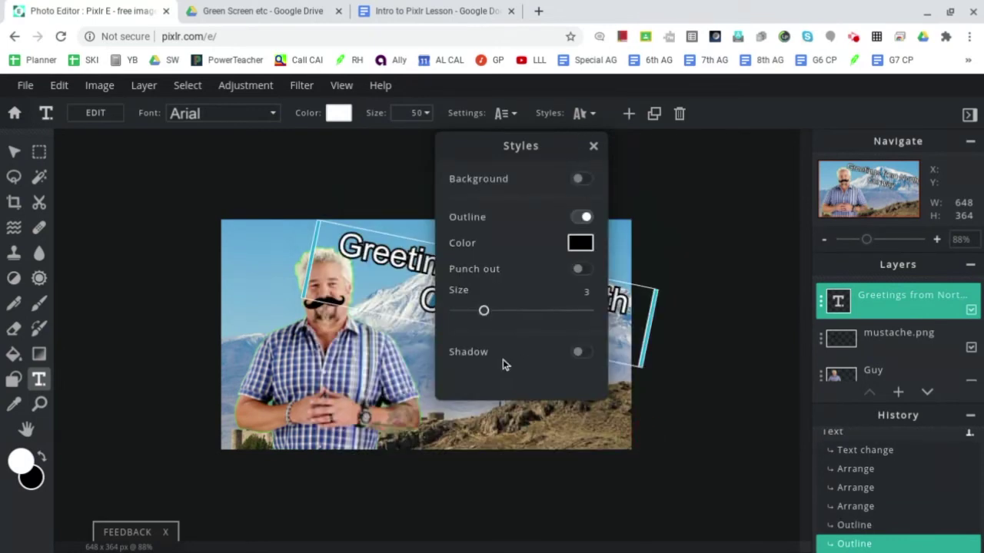
# - Adjust the outline thickness slider, then close the style options and deselect the caption
pyautogui.click(484, 310)
pyautogui.moveTo(483, 310)
pyautogui.mouseDown()
pyautogui.moveTo(554, 321)
pyautogui.moveTo(589, 312)
pyautogui.moveTo(481, 310)
pyautogui.mouseUp()
pyautogui.click(594, 145)
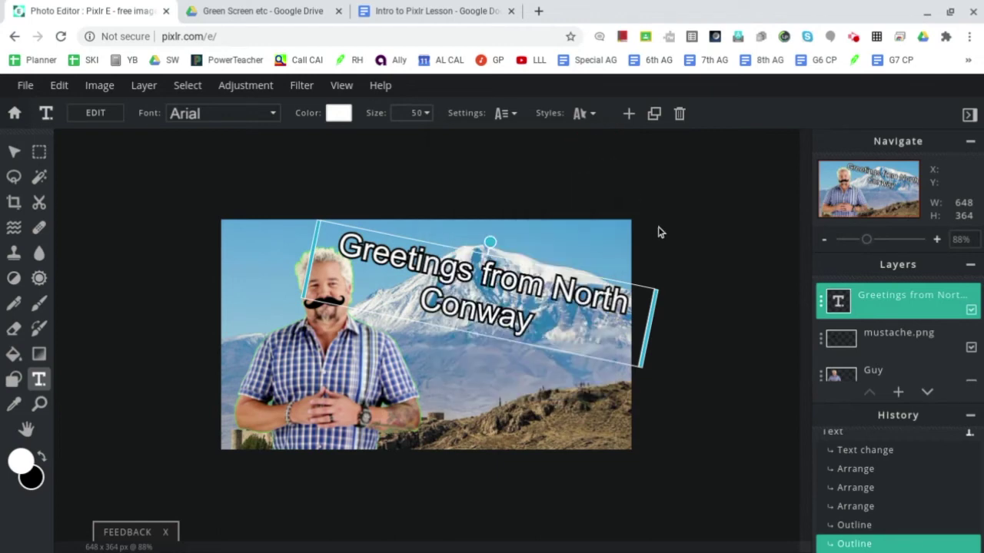
pyautogui.click(689, 273)
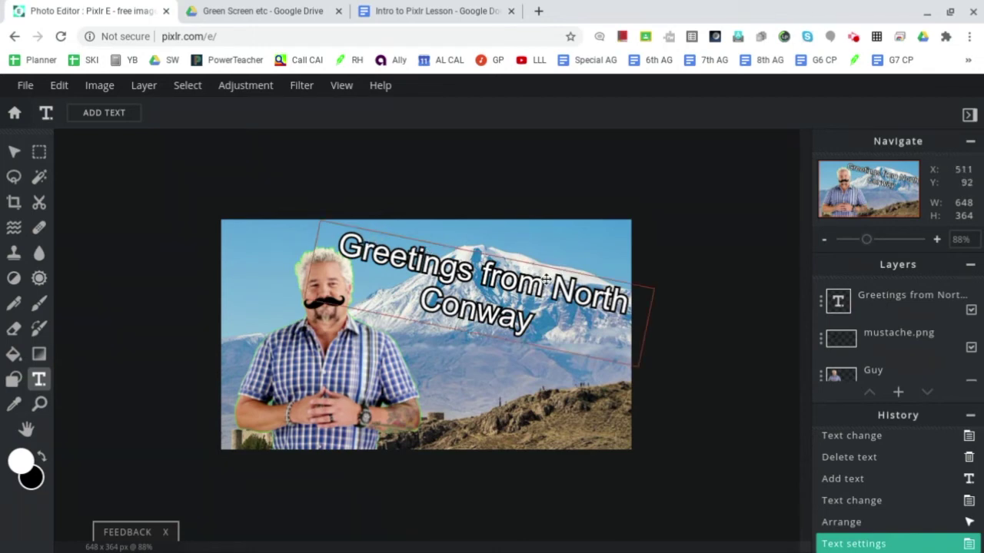
# - Switch the caption's font to Aberus and deselect the text layer
pyautogui.click(509, 315)
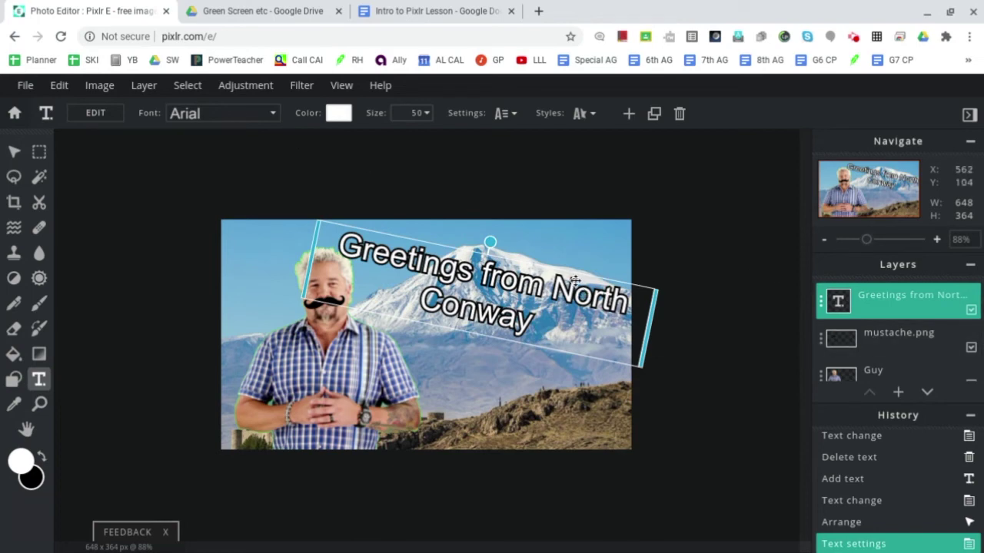
pyautogui.click(263, 119)
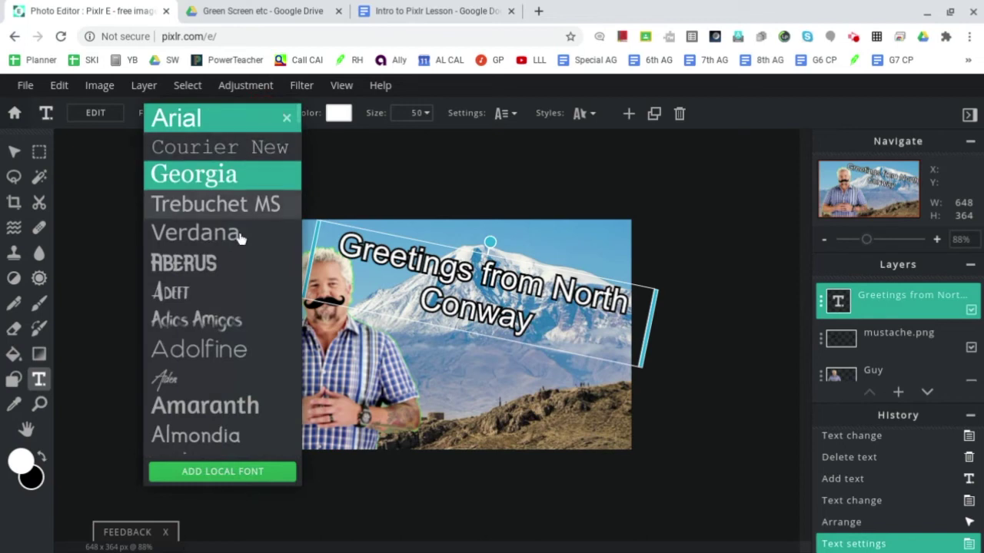
pyautogui.click(234, 268)
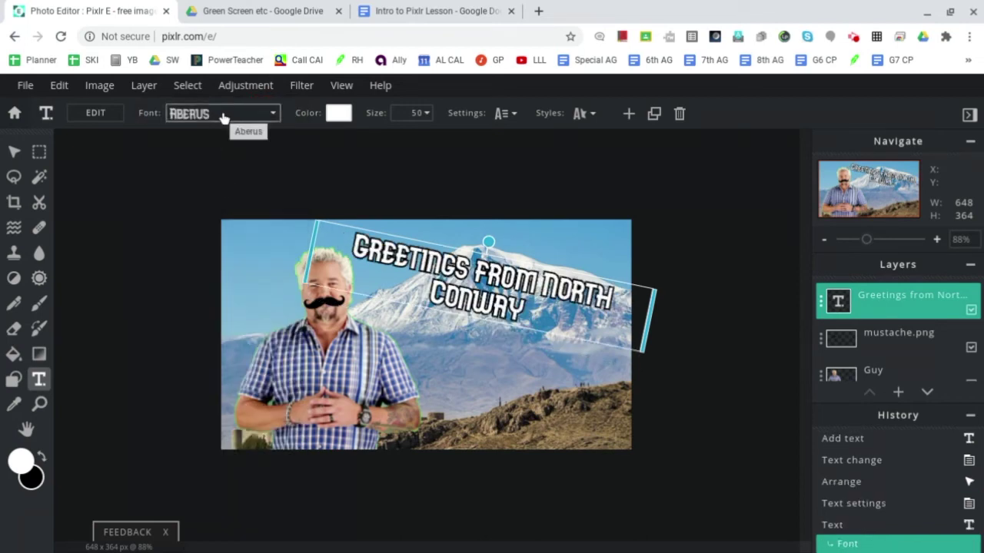
pyautogui.click(694, 289)
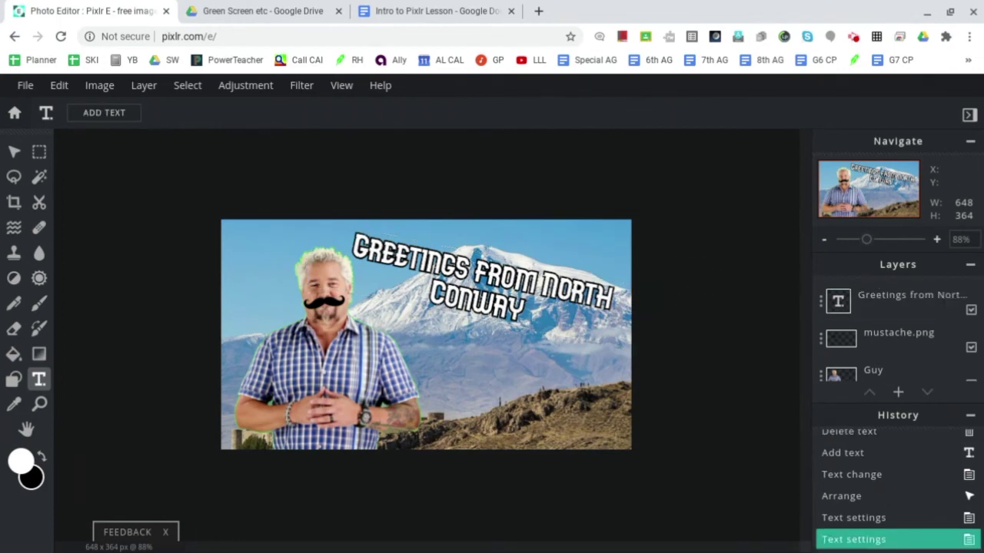